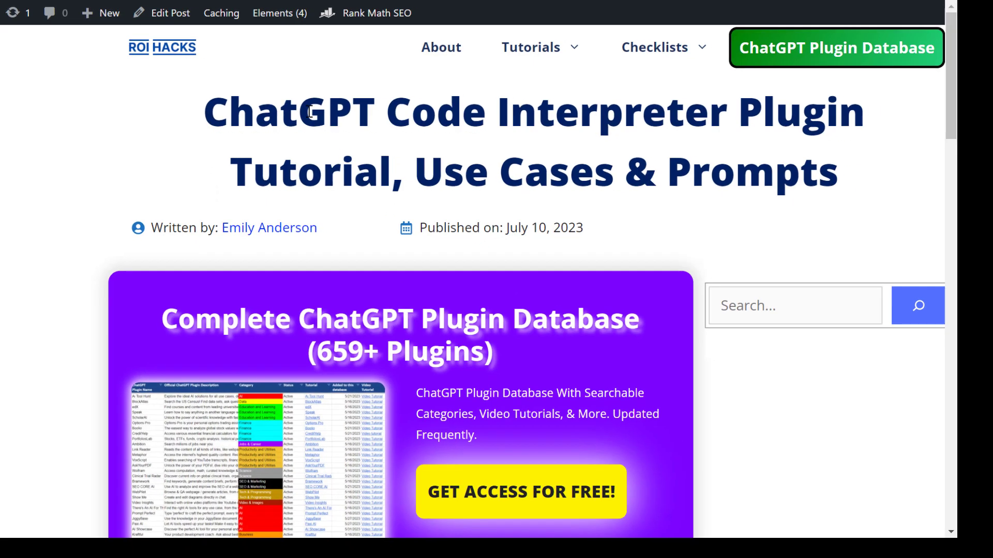
- Highlight the ChatGPT Code Interpreter article title, then read down to the use-cases list
drag(213, 117, 411, 116)
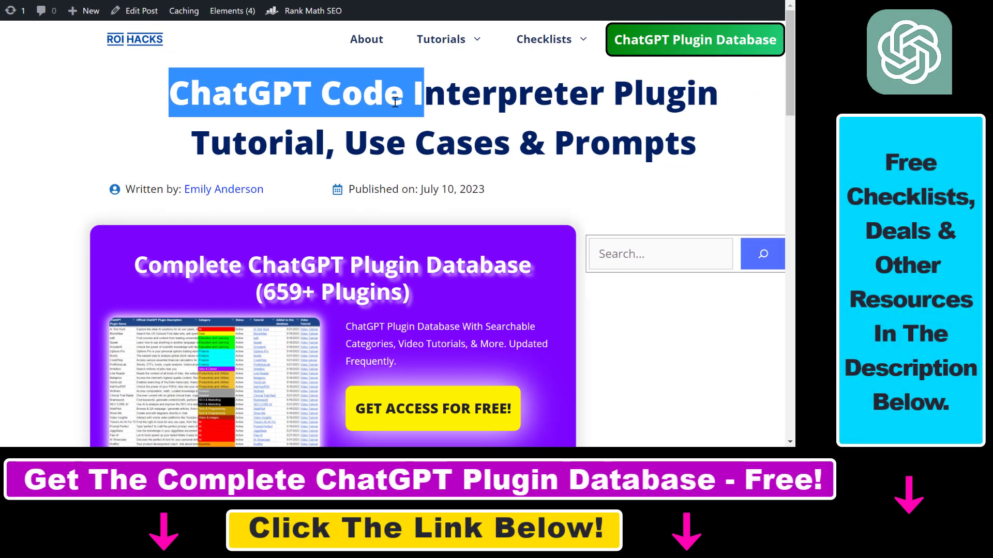
drag(170, 93, 607, 101)
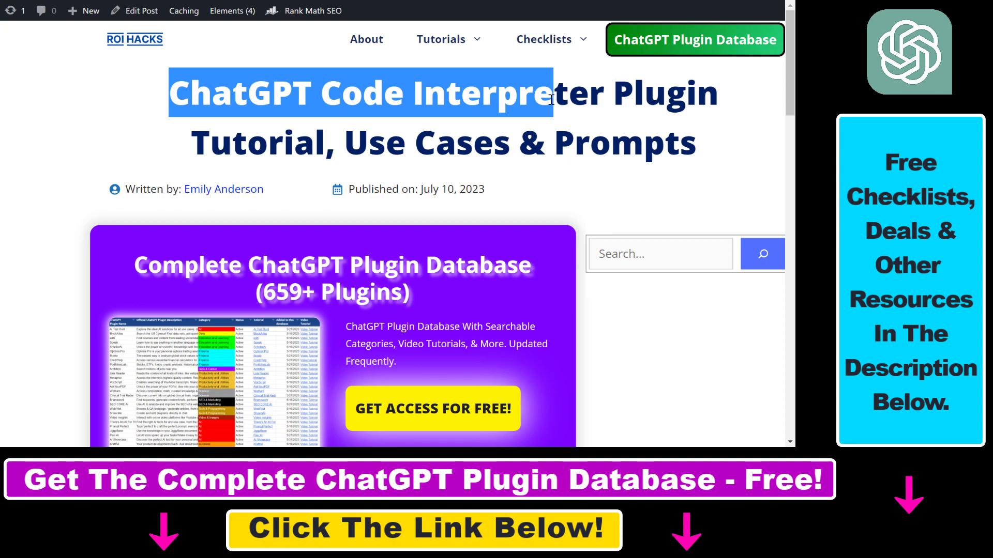
scroll(607, 101, down, 8)
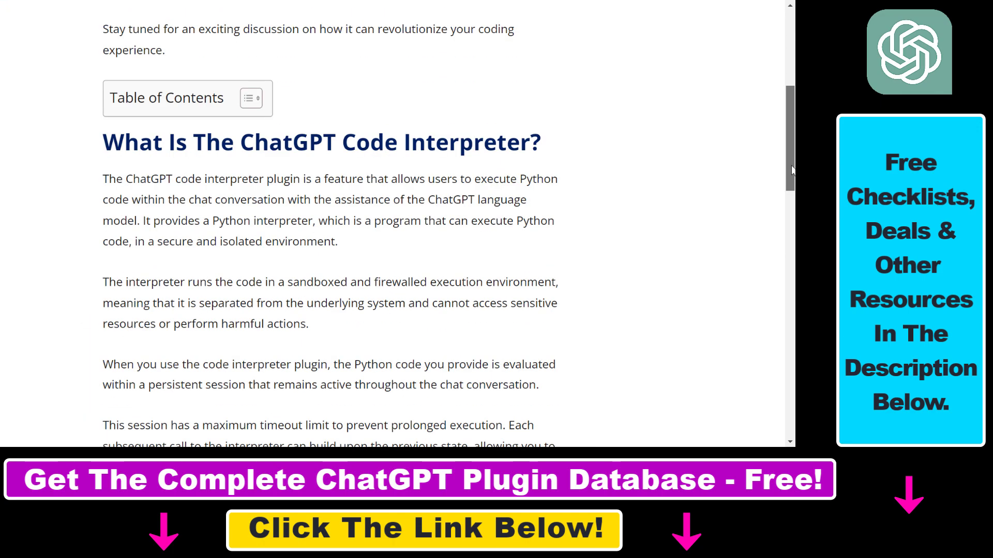
scroll(607, 101, down, 3)
mouse_move(790, 190)
mouse_down()
mouse_move(790, 277)
mouse_move(790, 243)
mouse_up()
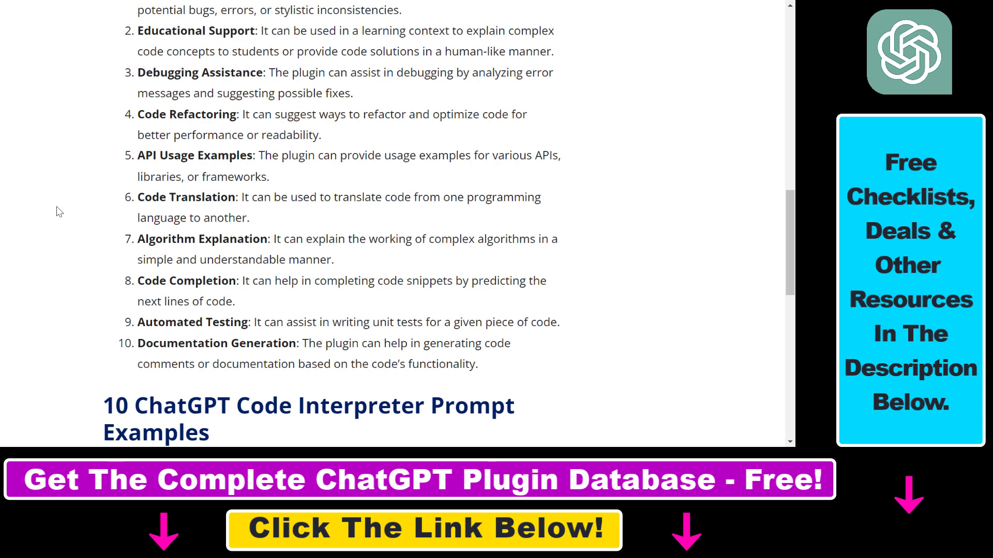
drag(267, 177, 396, 203)
click(152, 396)
drag(124, 404, 432, 428)
click(324, 324)
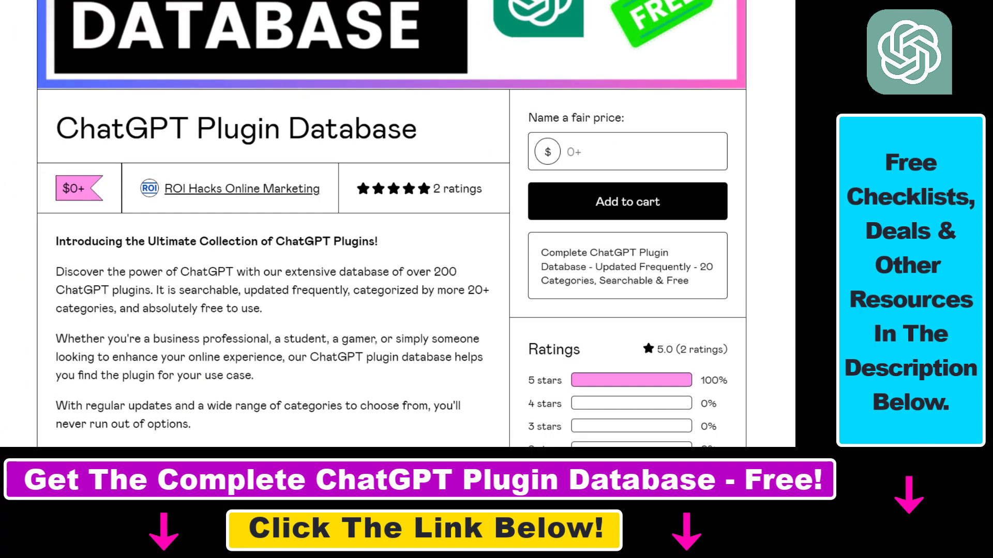
scroll(310, 233, down, 1)
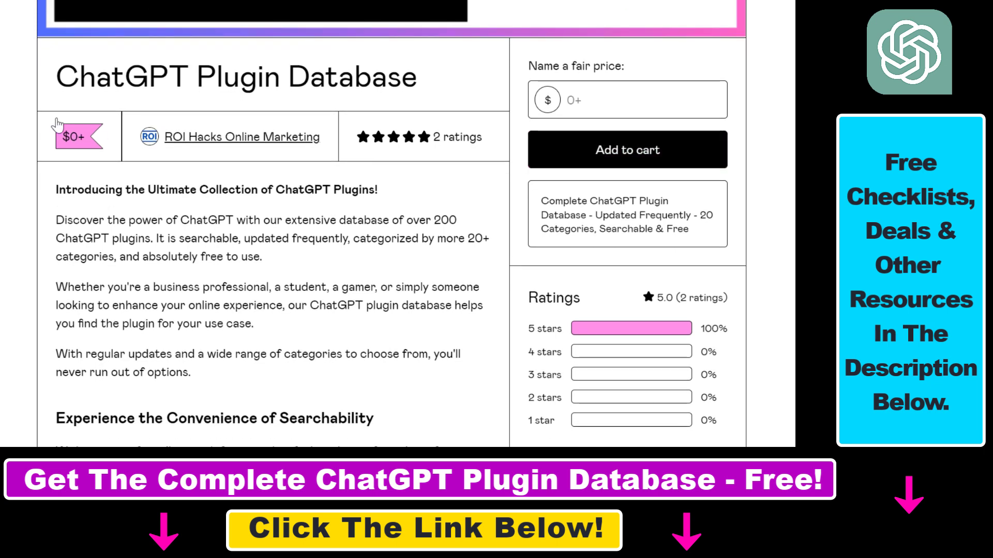
mouse_move(57, 92)
mouse_down()
mouse_move(325, 96)
mouse_move(457, 86)
mouse_up()
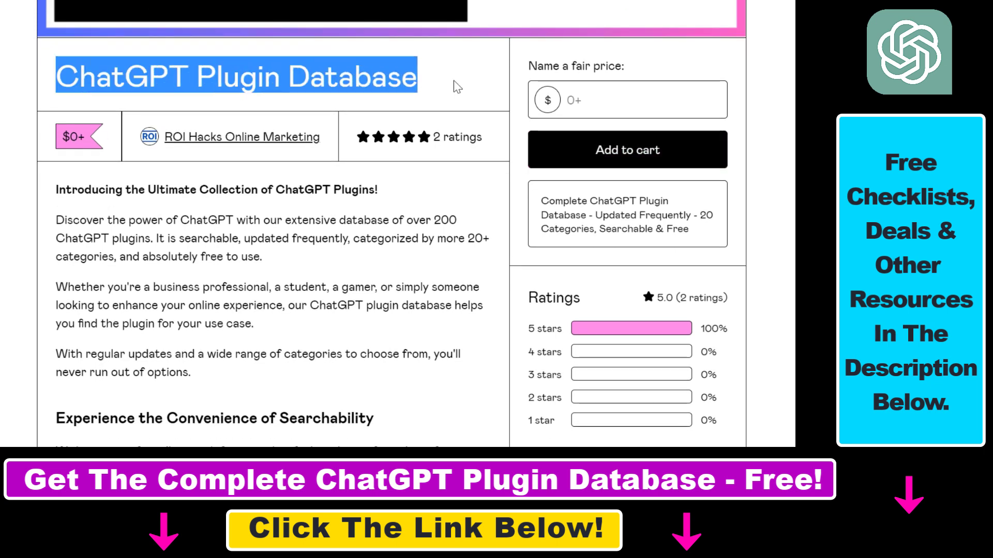
scroll(311, 233, down, 5)
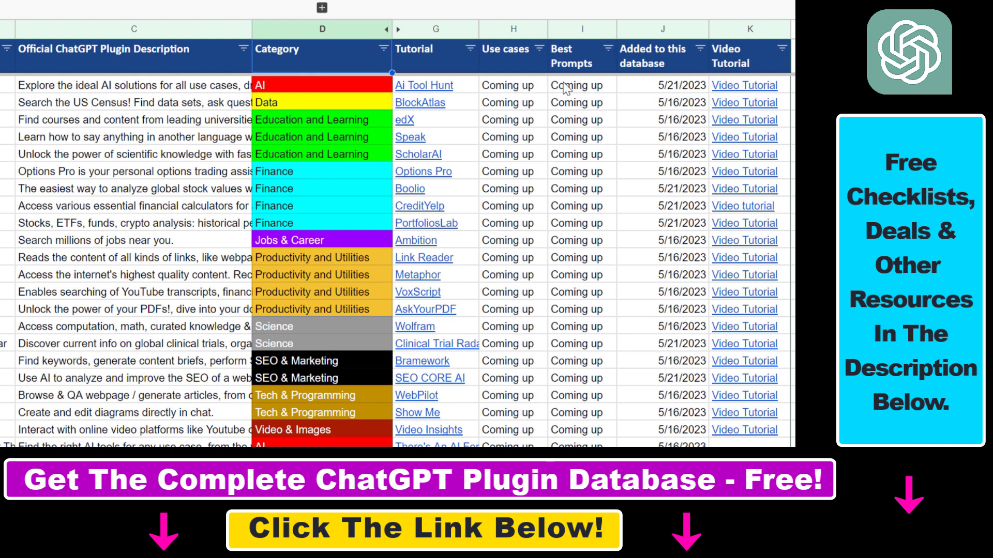
mouse_move(744, 120)
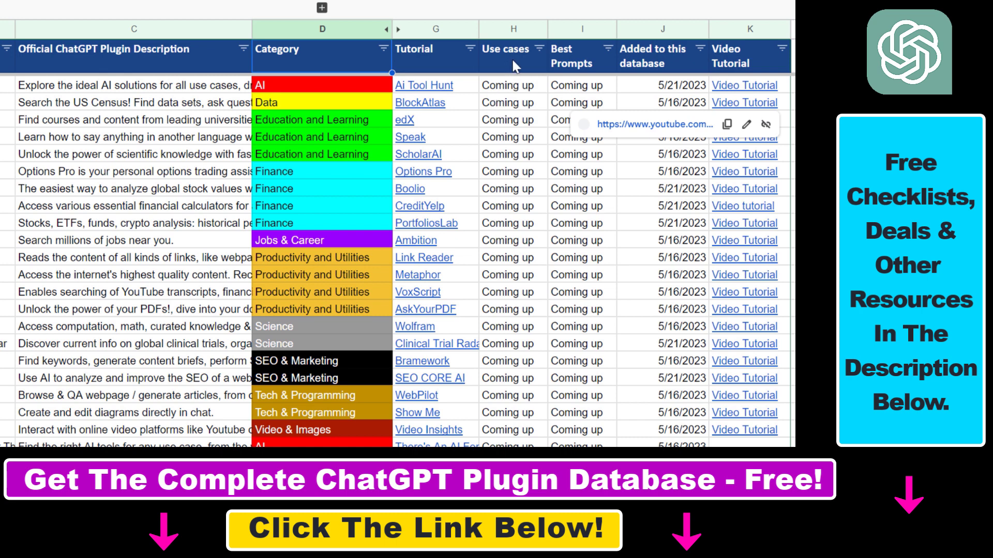
click(439, 56)
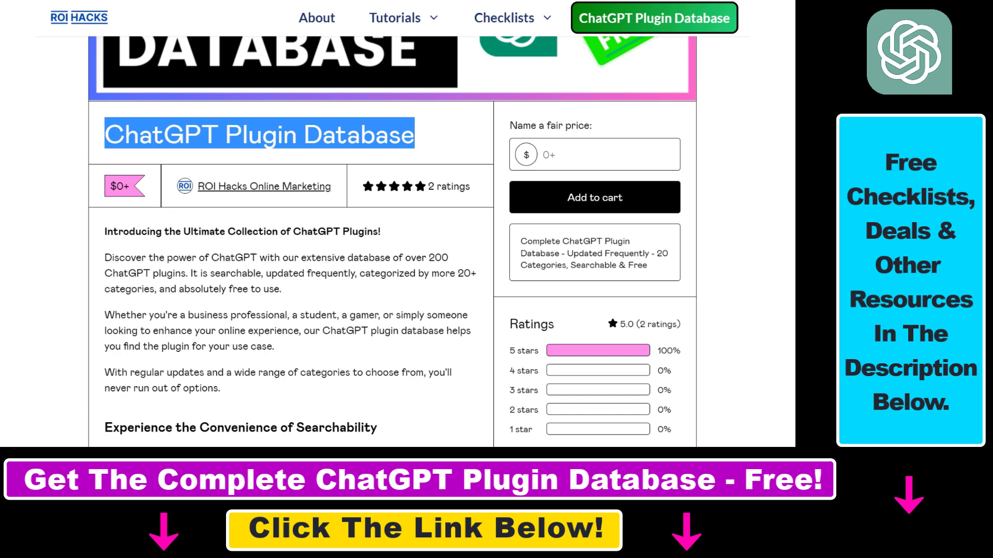
scroll(557, 195, down, 3)
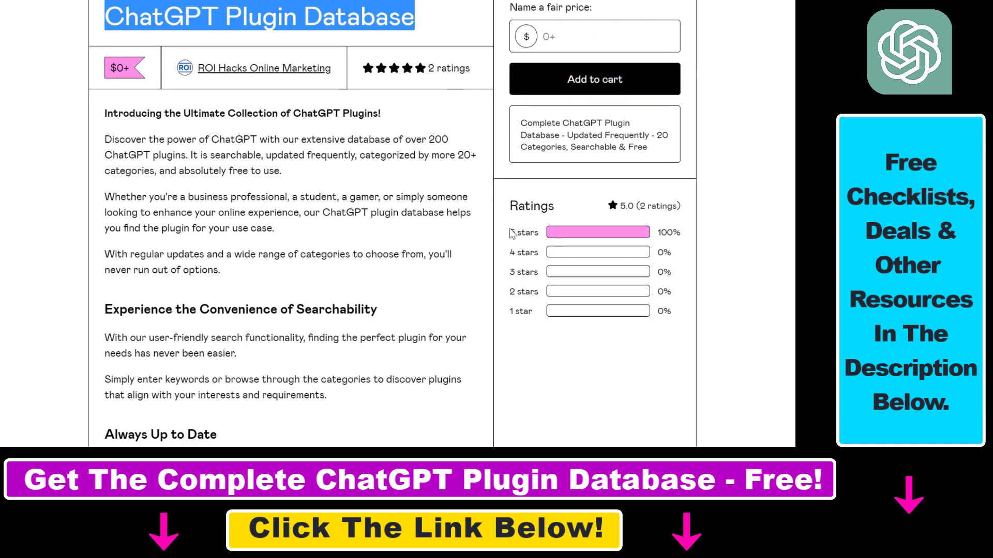
click(559, 37)
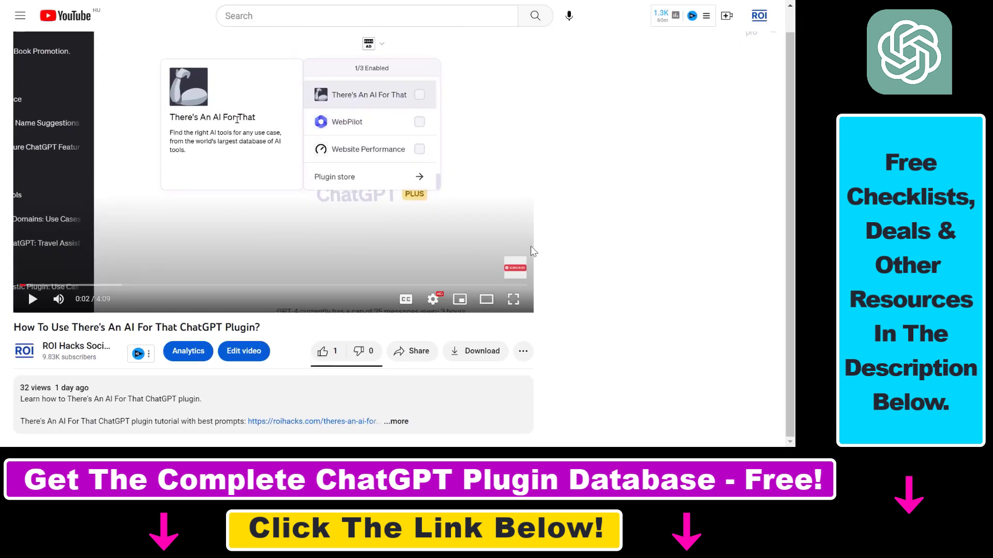
- Expand the full description under the There's An AI For That plugin video
click(398, 422)
scroll(382, 395, down, 1)
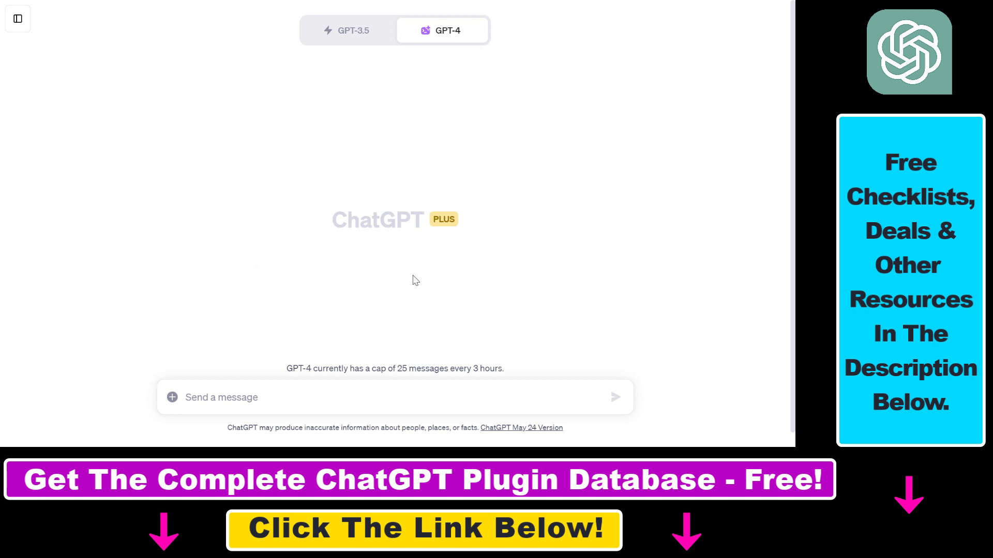
- Check the GPT-4 mode options and keep Code Interpreter selected
click(426, 32)
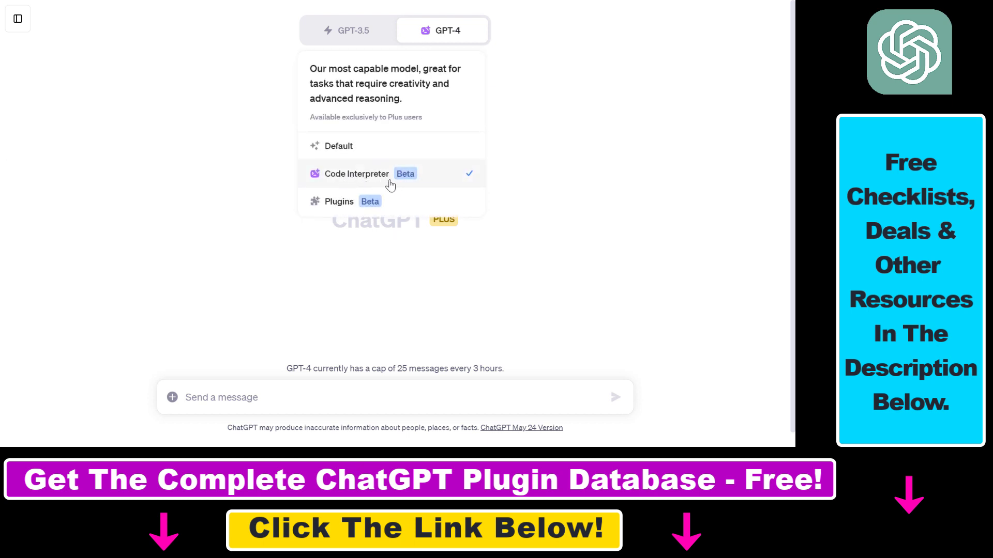
click(378, 183)
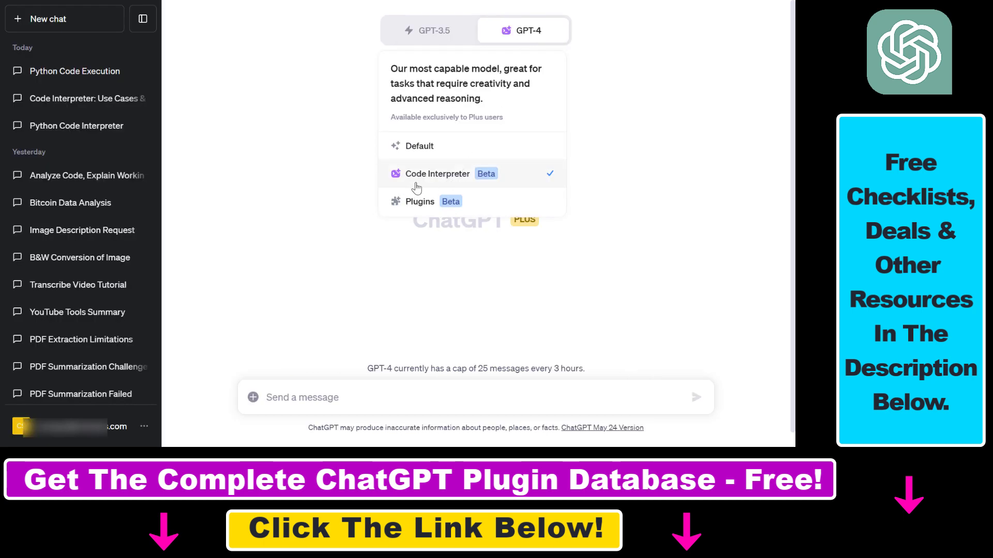
- Confirm the Code interpreter toggle is on under Settings > Beta features, then close settings
click(415, 184)
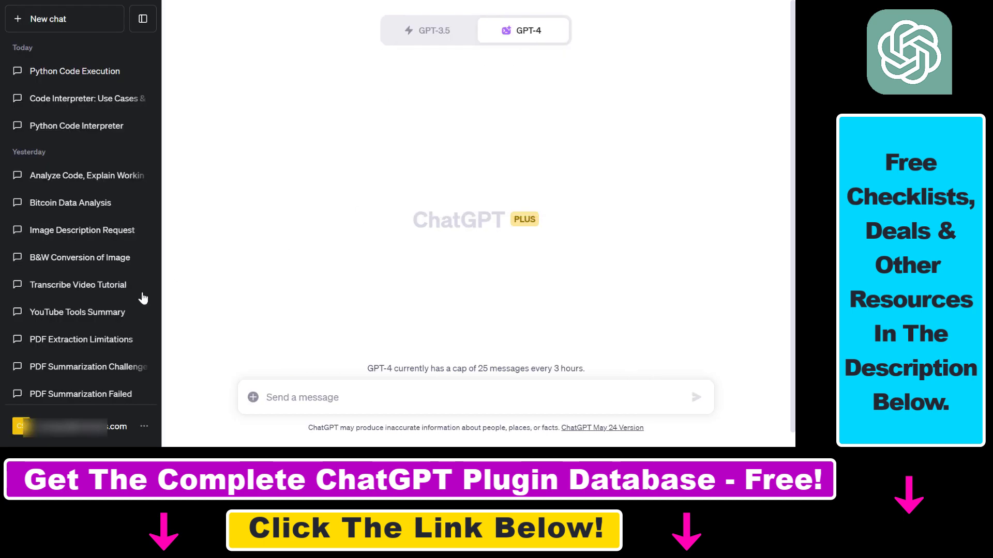
click(84, 434)
click(46, 352)
click(243, 176)
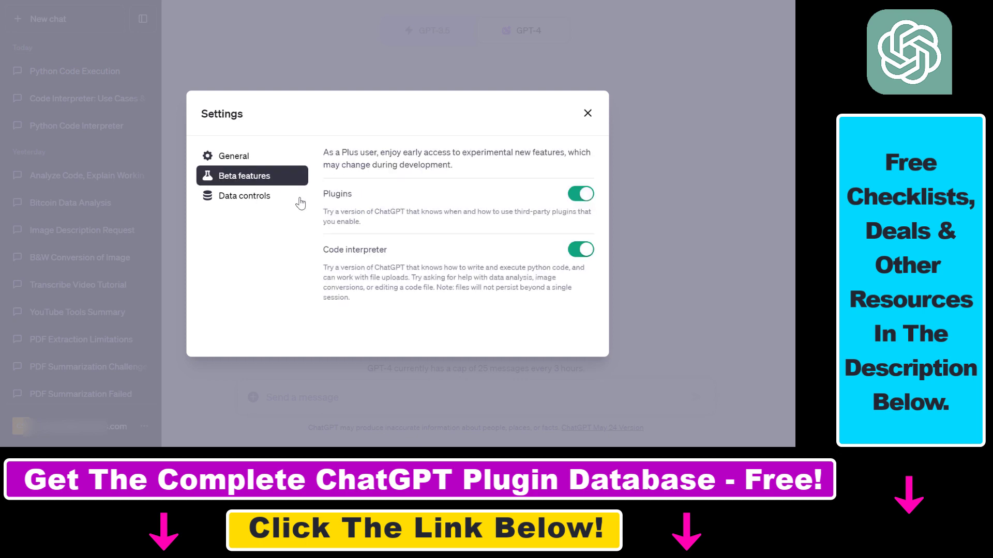
drag(328, 250, 387, 250)
key(Escape)
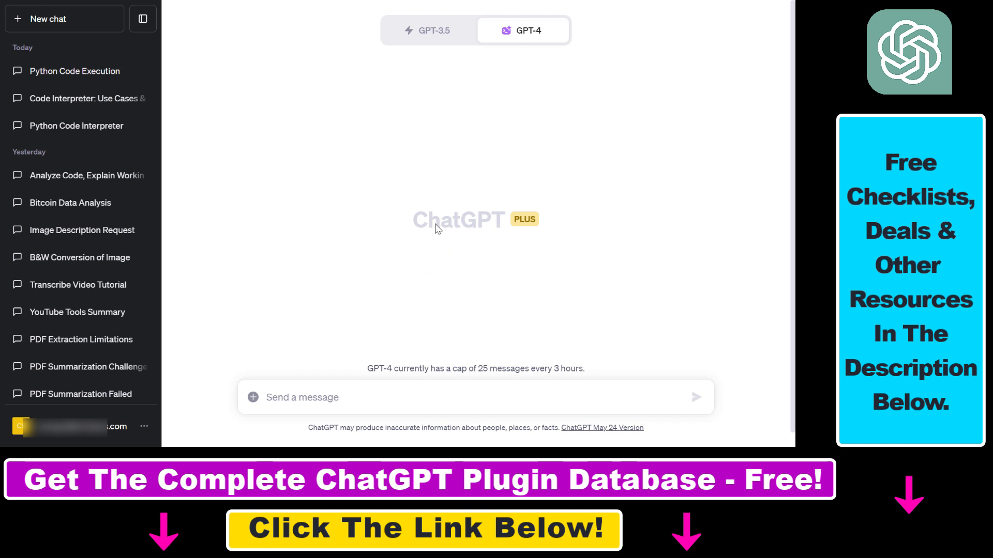
- Point out the ChatGPT PLUS label and bring up the GPT-4 mode options again
drag(425, 221, 558, 223)
double_click(531, 220)
click(42, 22)
click(542, 32)
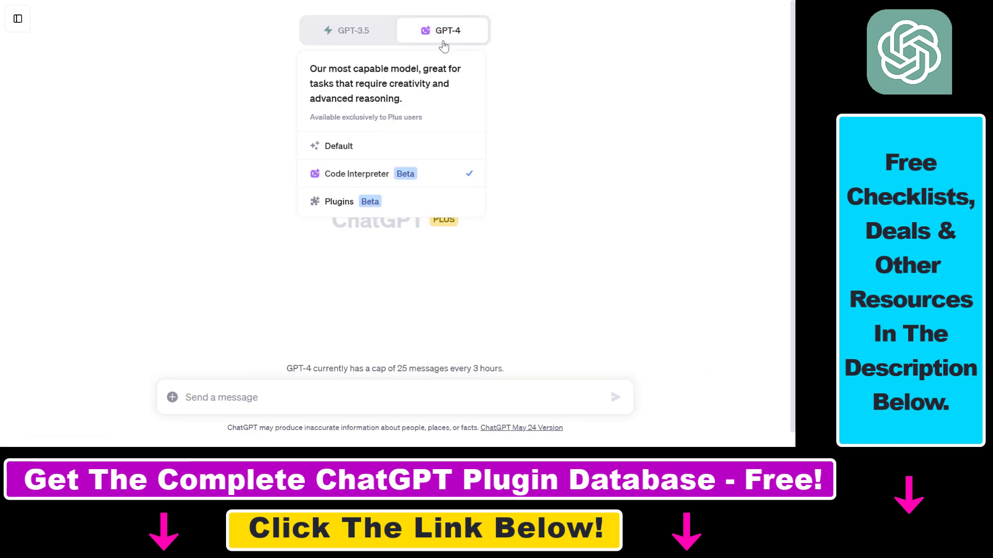
- Choose Code Interpreter mode and write 'summarize this pdf for me.' in the message box
click(393, 179)
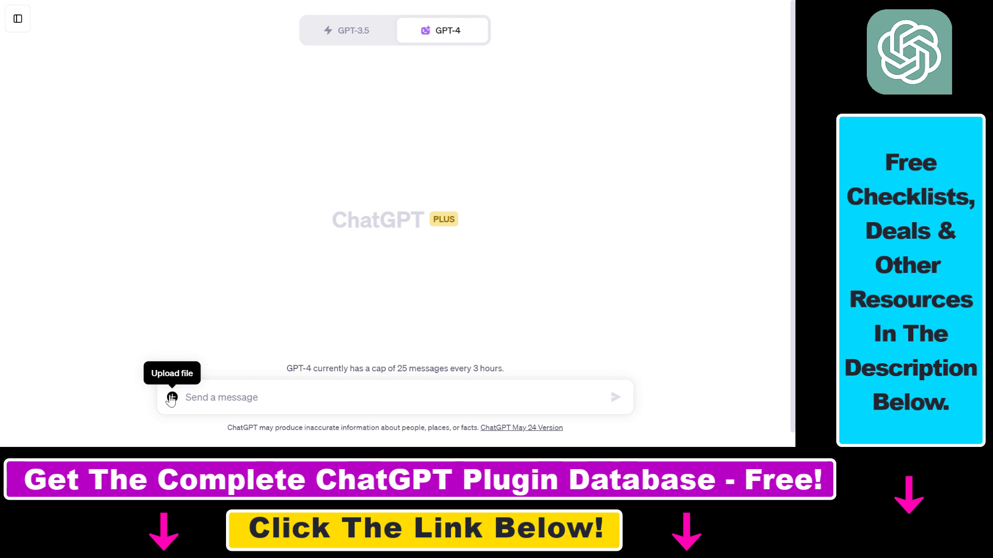
click(225, 397)
text(summarize this pdf for me.)
drag(303, 398, 191, 398)
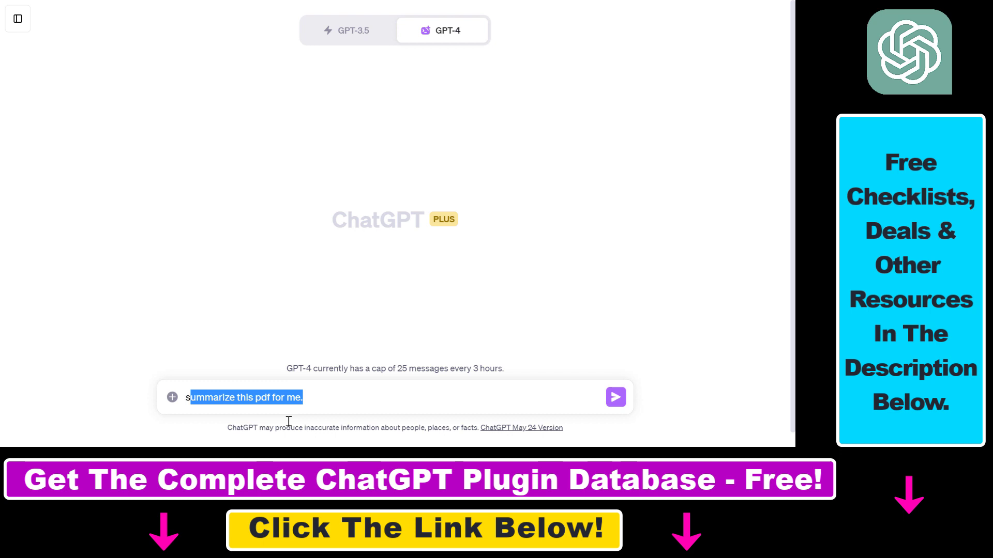
click(225, 397)
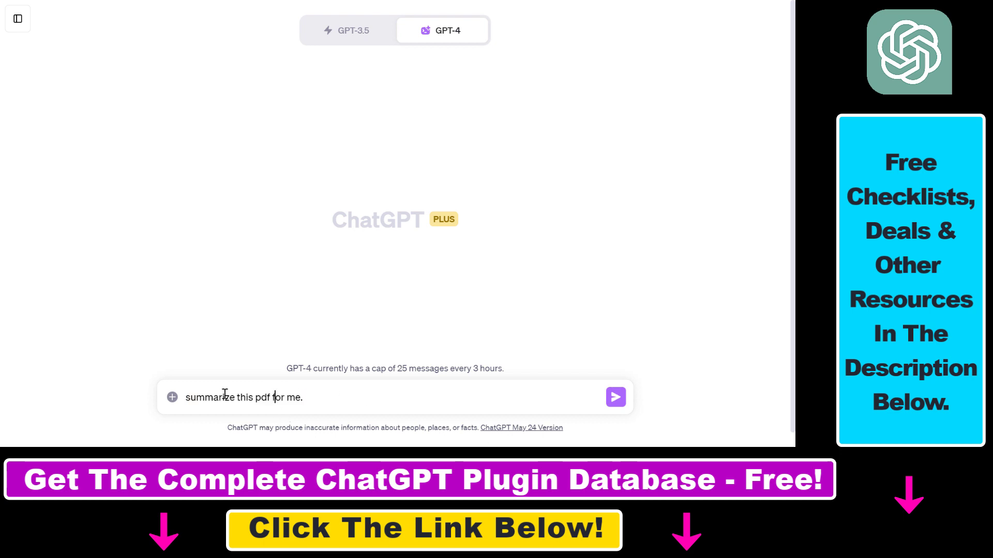
drag(303, 398, 223, 397)
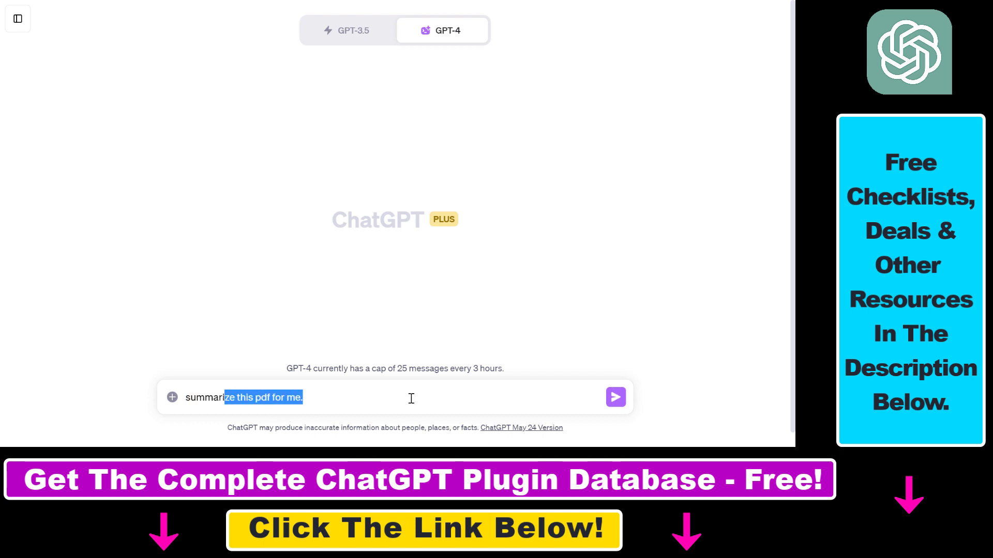
- Attach Top 12 YouTube Tools_Final.pdf to the message
click(170, 398)
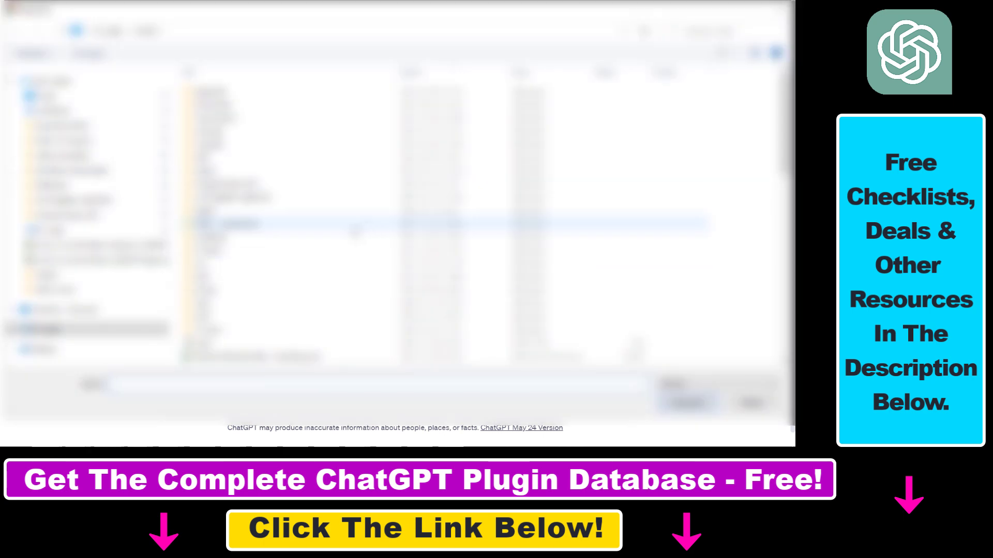
double_click(355, 226)
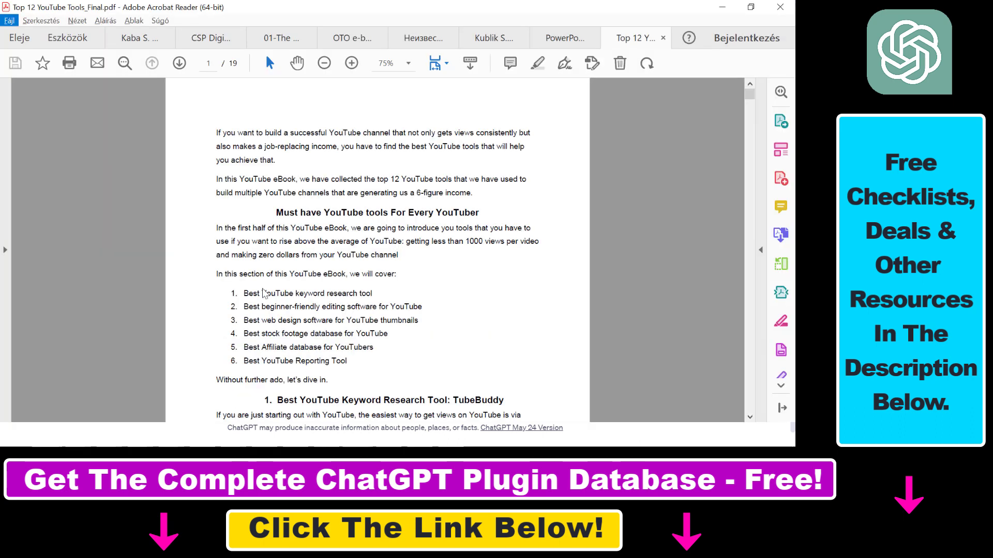
mouse_move(750, 95)
mouse_down()
mouse_move(751, 114)
mouse_move(744, 82)
mouse_up()
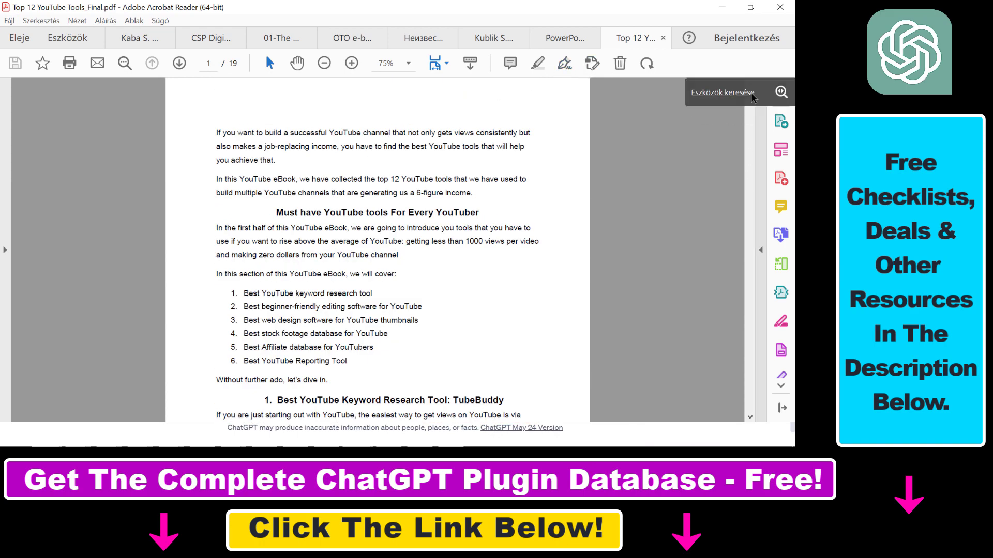
drag(268, 227, 398, 225)
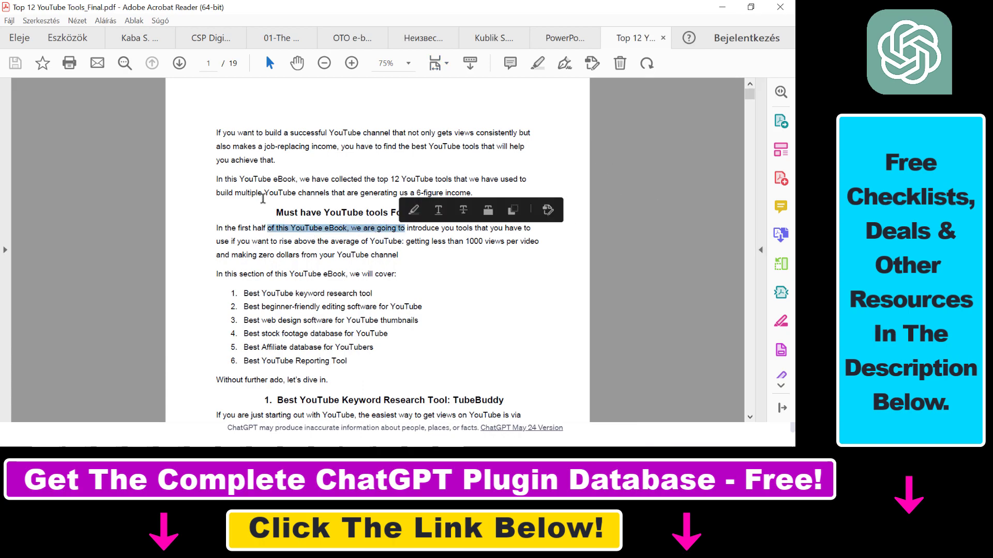
mouse_move(750, 94)
mouse_down()
mouse_move(747, 167)
mouse_move(738, 99)
mouse_up()
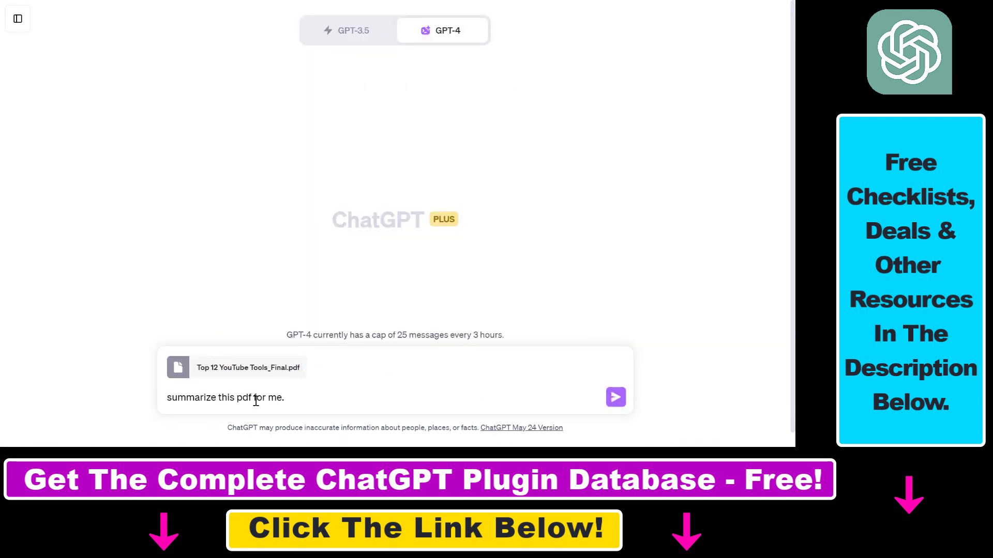
- Send the summary request with the PDF and highlight the opening of ChatGPT's summary
click(615, 399)
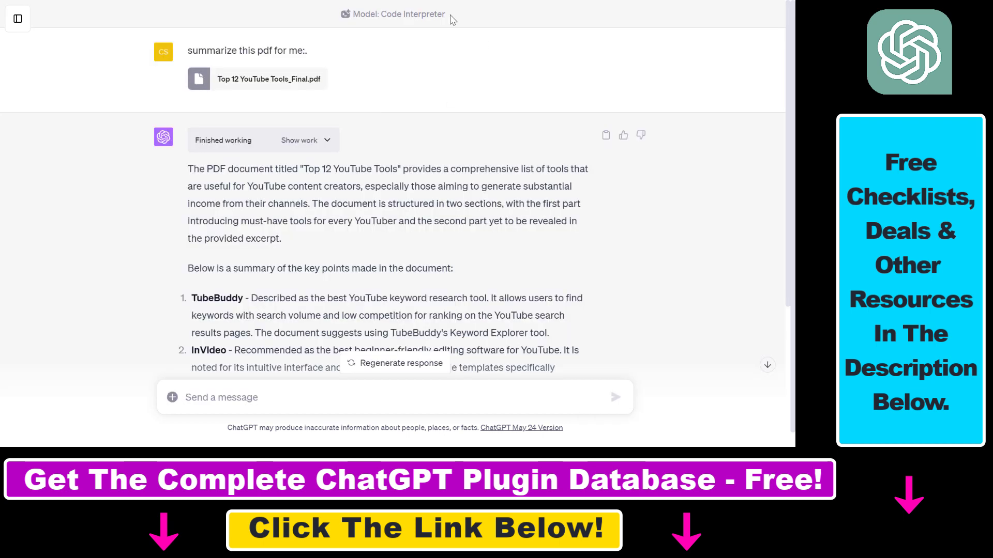
drag(449, 14, 374, 16)
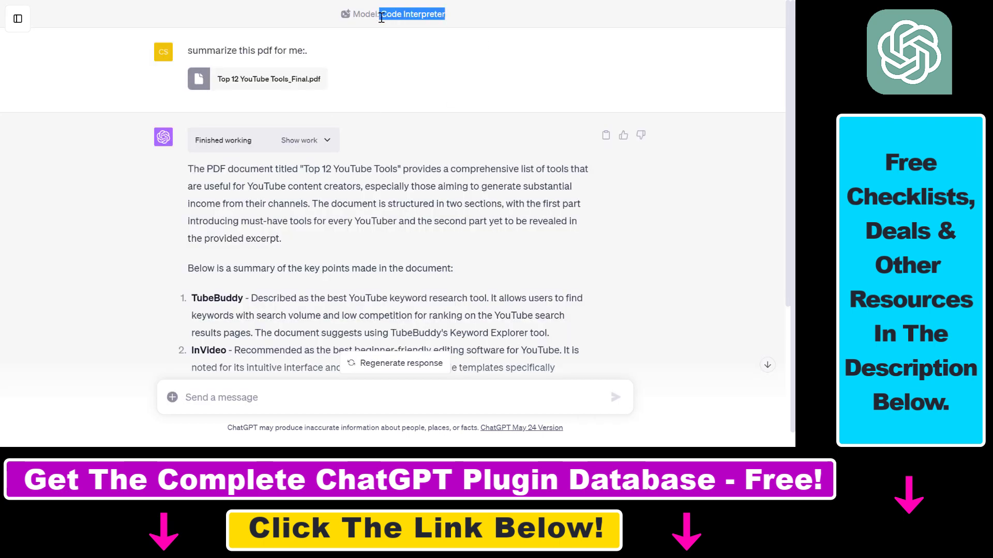
mouse_move(392, 69)
drag(218, 51, 312, 52)
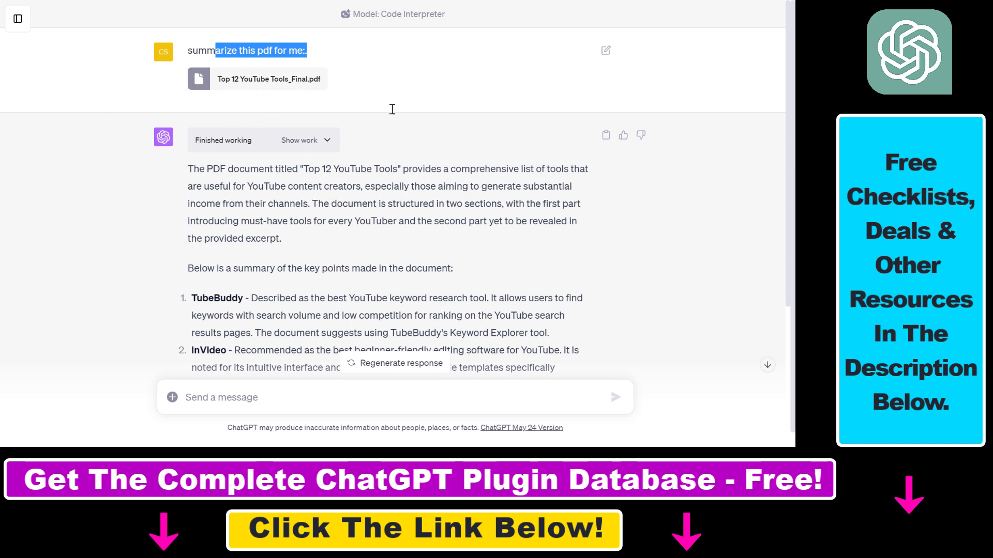
drag(220, 170, 287, 254)
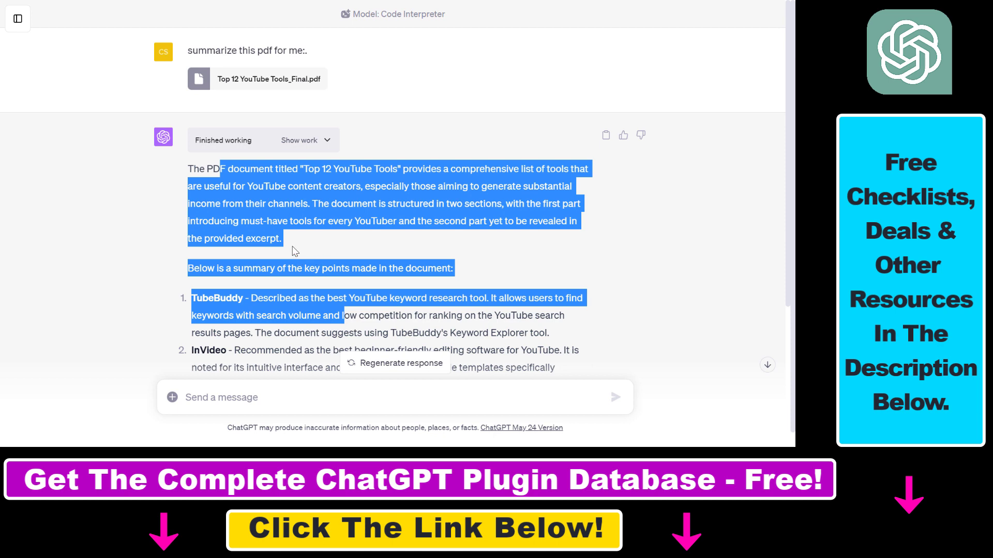
- Show the Python working code and highlight the PdfFileReader name in it
click(325, 151)
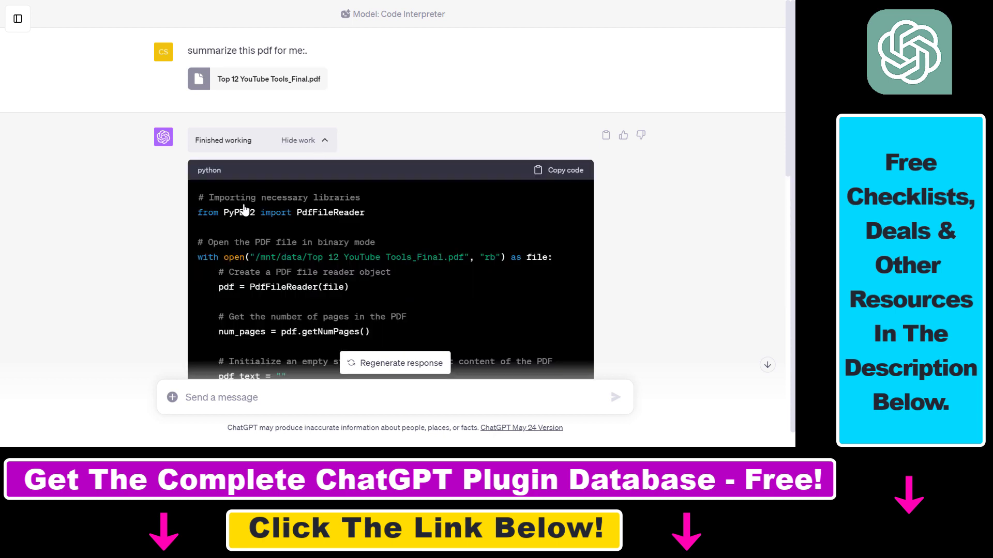
scroll(270, 233, down, 2)
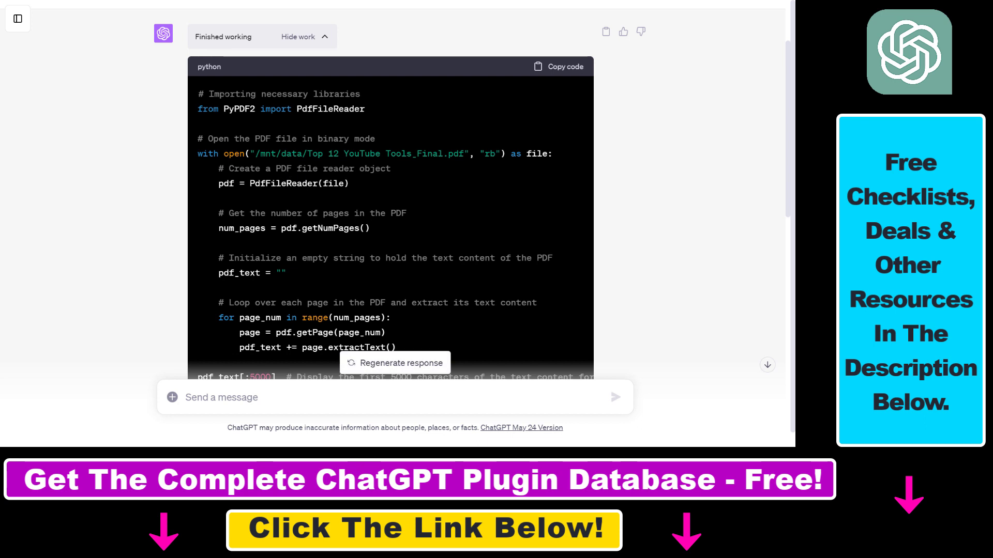
double_click(341, 109)
scroll(341, 194, down, 2)
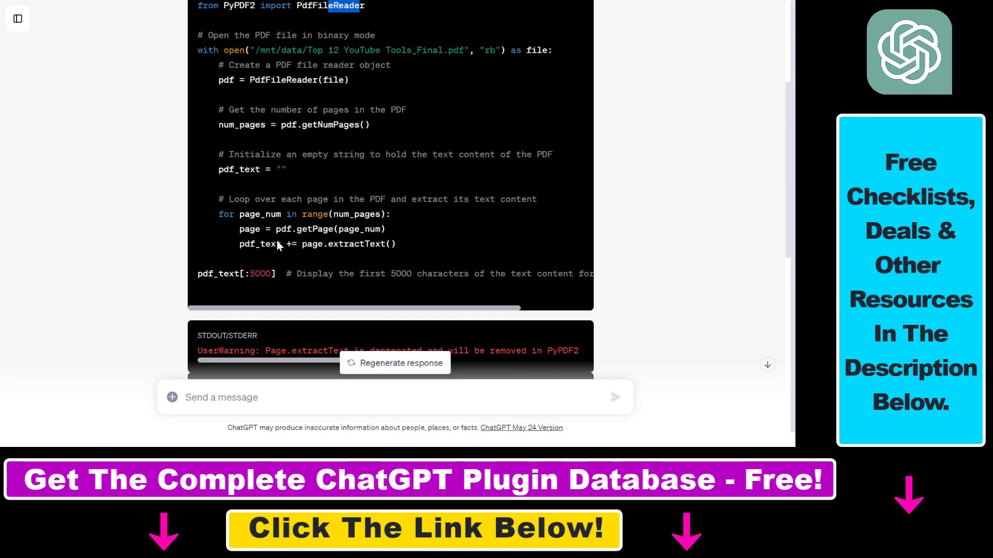
drag(236, 79, 240, 206)
scroll(233, 206, down, 4)
scroll(217, 203, down, 2)
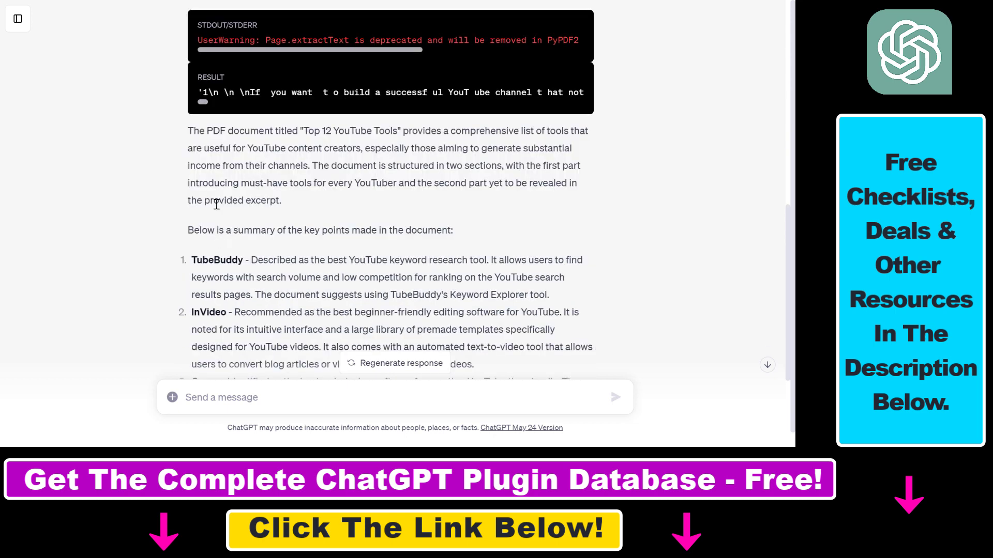
- Highlight the summary's document overview and the TubeBuddy key point
drag(200, 131, 256, 229)
click(206, 144)
drag(205, 148, 345, 202)
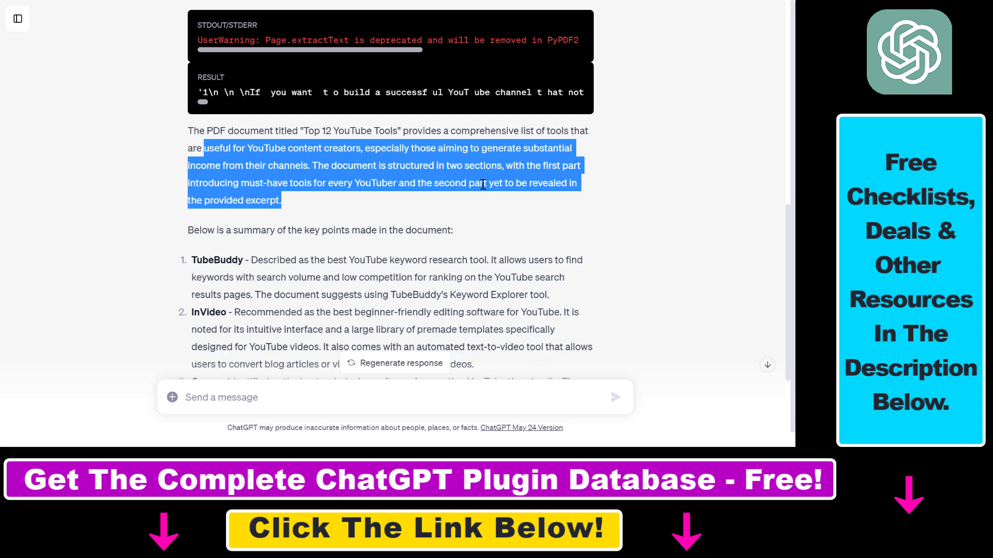
scroll(422, 187, down, 2)
drag(196, 197, 278, 196)
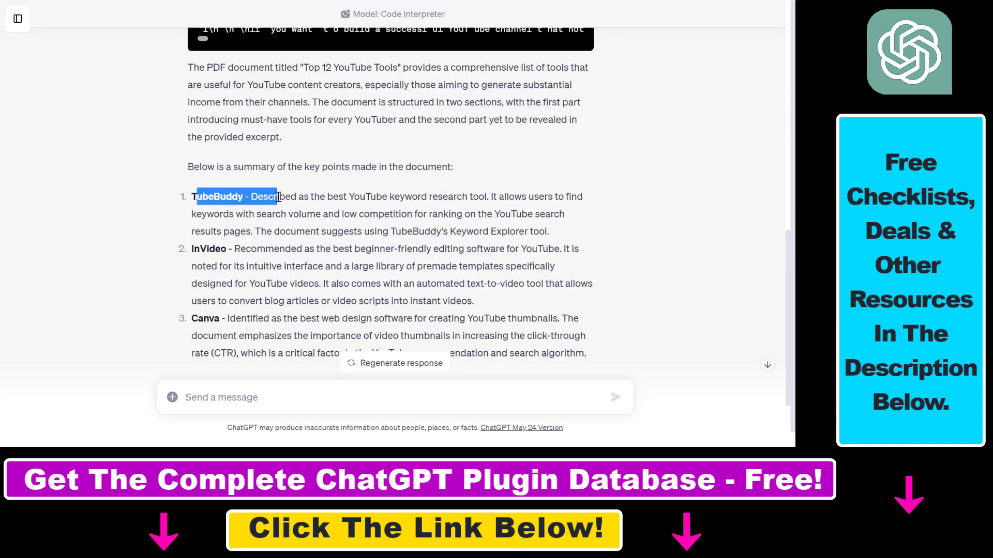
drag(353, 166, 434, 166)
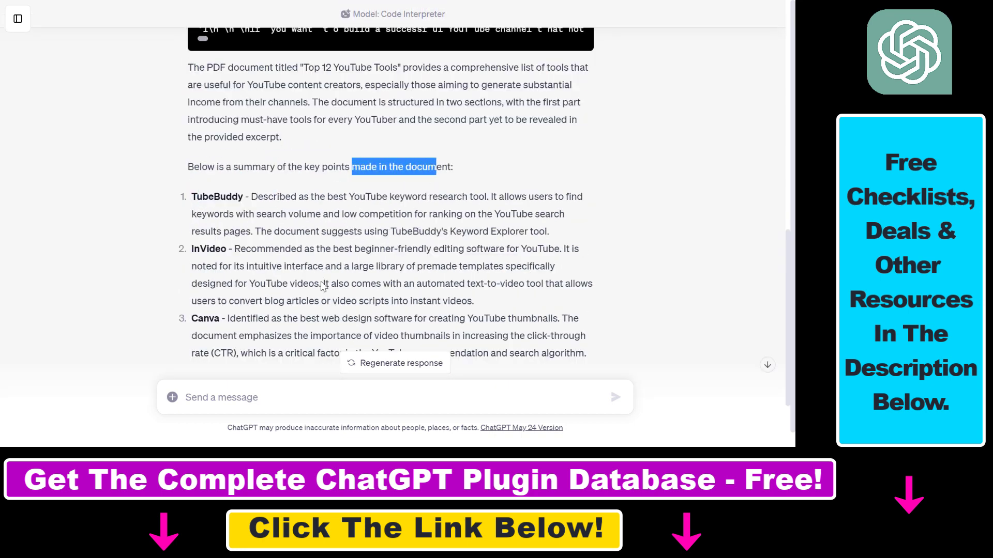
scroll(322, 286, up, 3)
scroll(323, 286, up, 2)
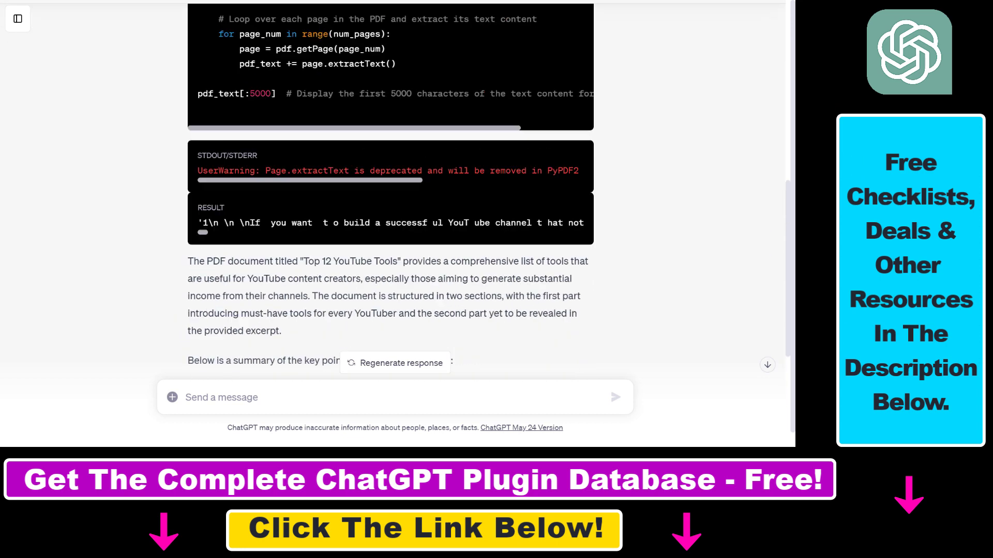
scroll(338, 235, up, 5)
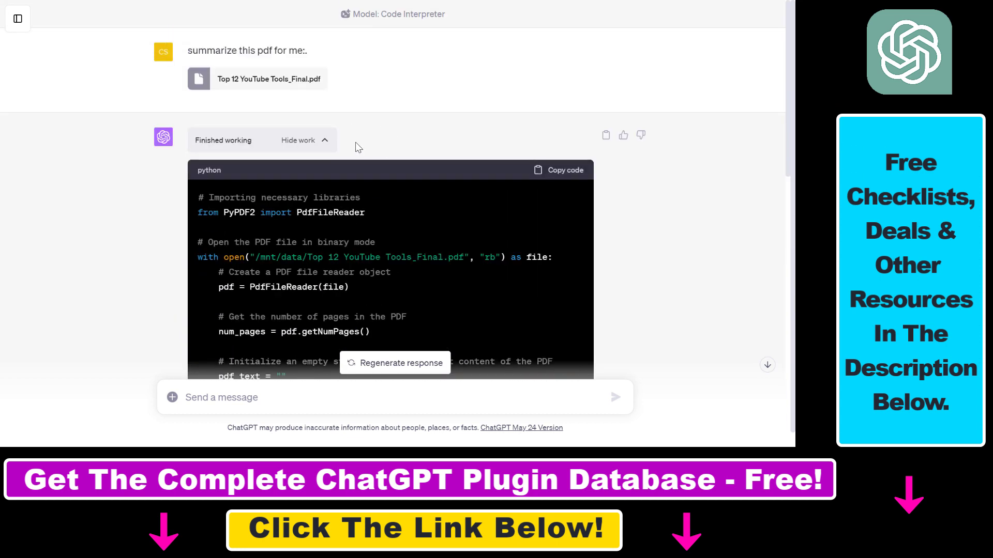
drag(380, 14, 450, 14)
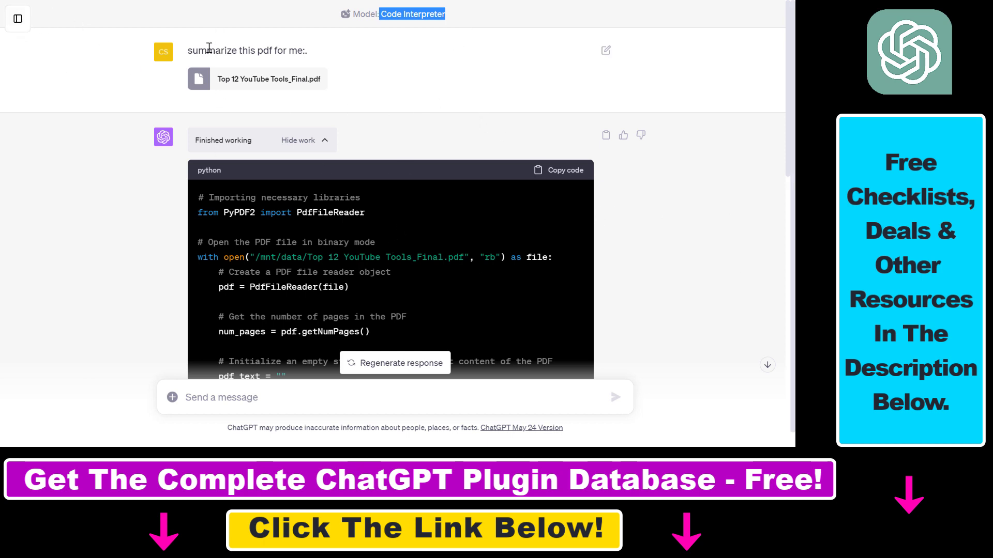
drag(207, 50, 298, 50)
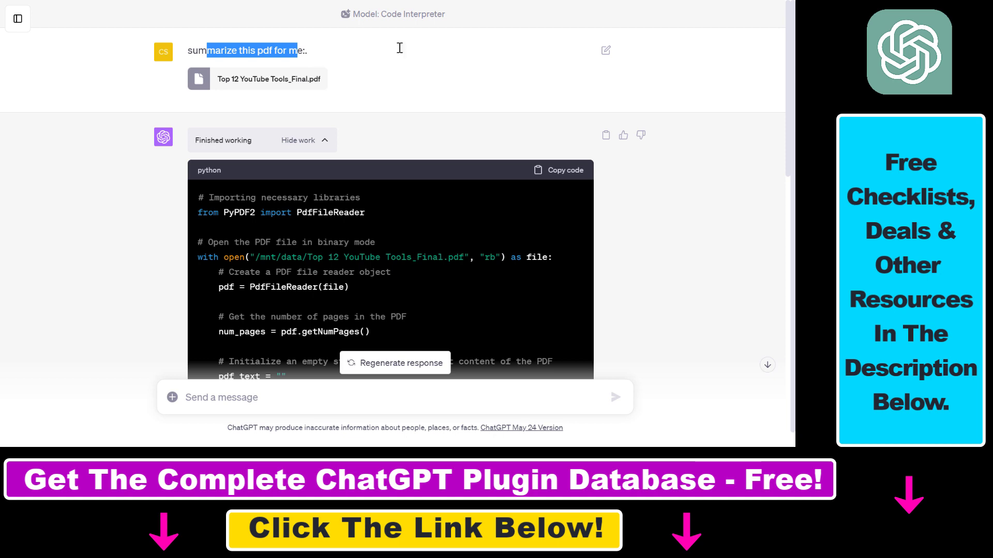
drag(391, 14, 455, 15)
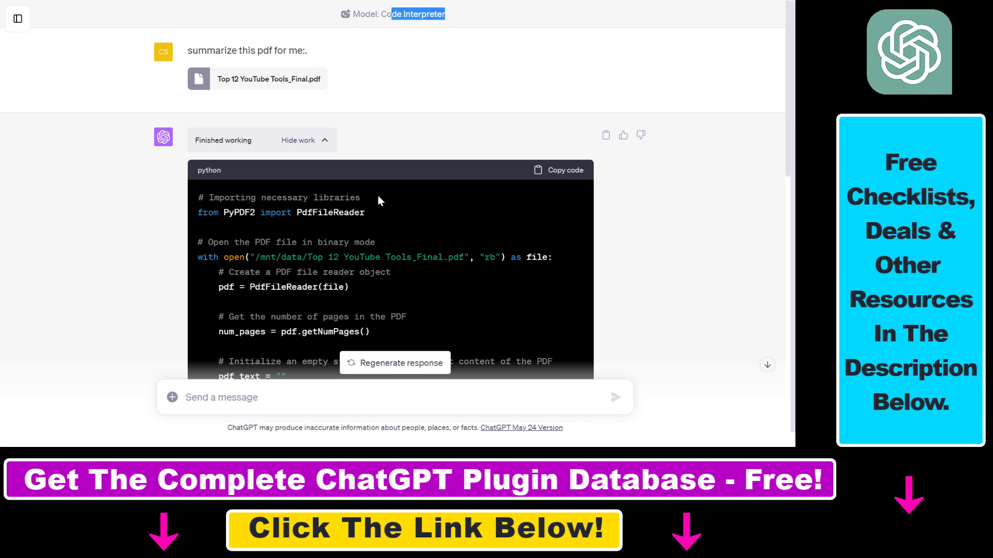
scroll(377, 196, down, 5)
scroll(388, 233, down, 5)
scroll(350, 204, down, 5)
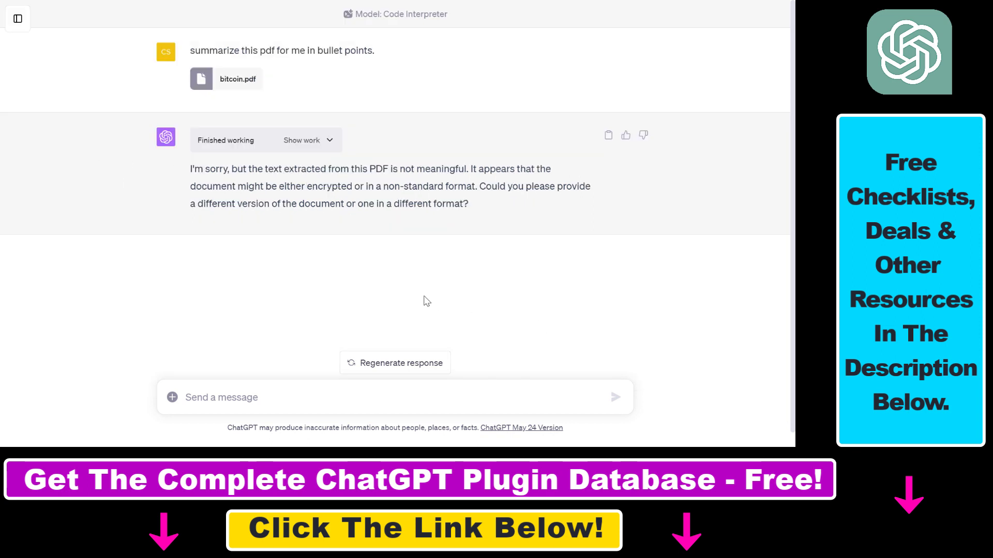
- Highlight the bitcoin.pdf summarize request, show its extraction code, then hide it again
drag(383, 14, 457, 24)
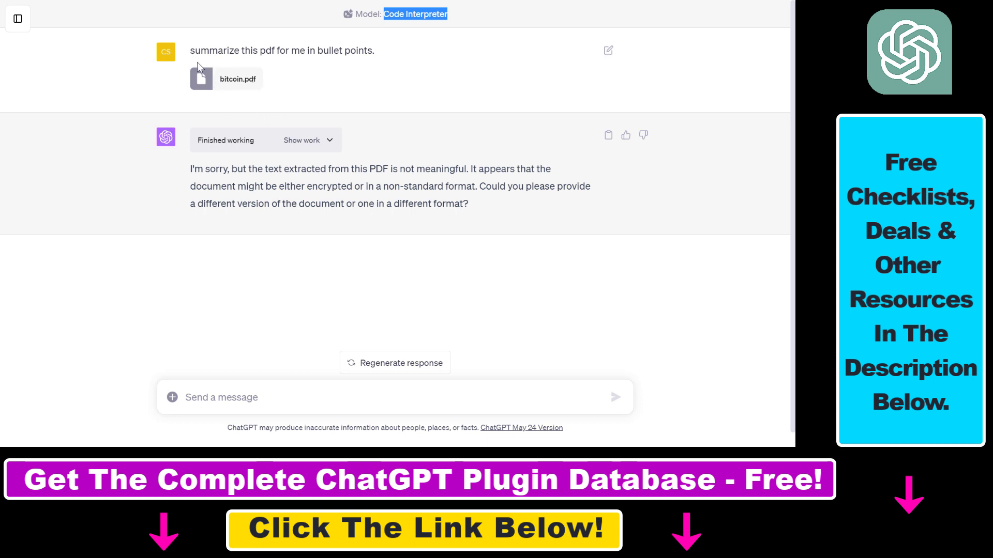
drag(192, 50, 309, 51)
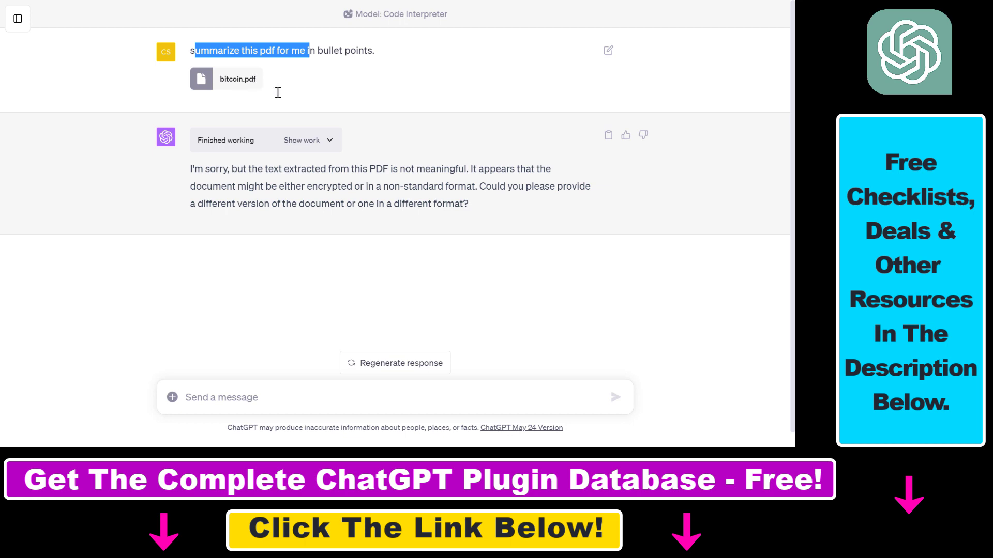
click(333, 143)
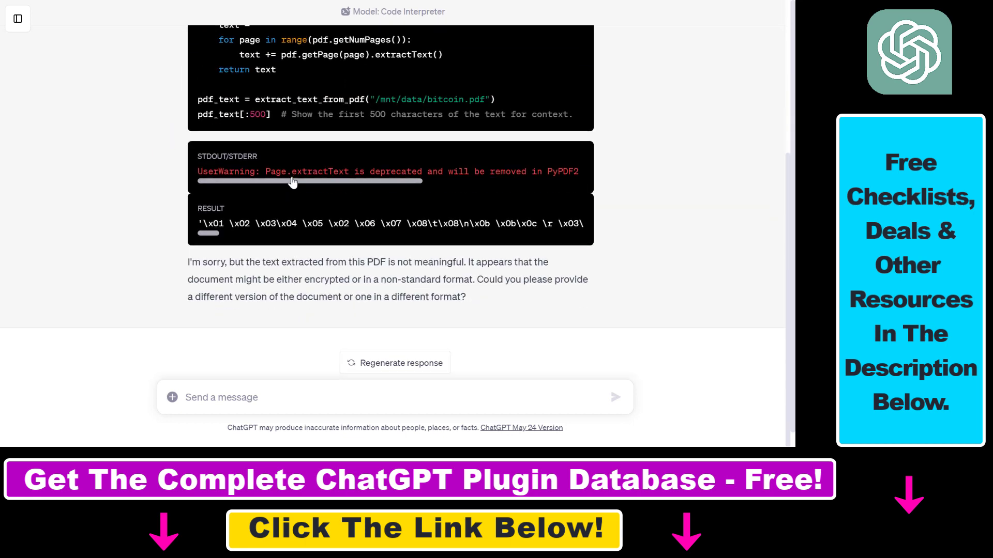
scroll(341, 187, up, 5)
click(307, 121)
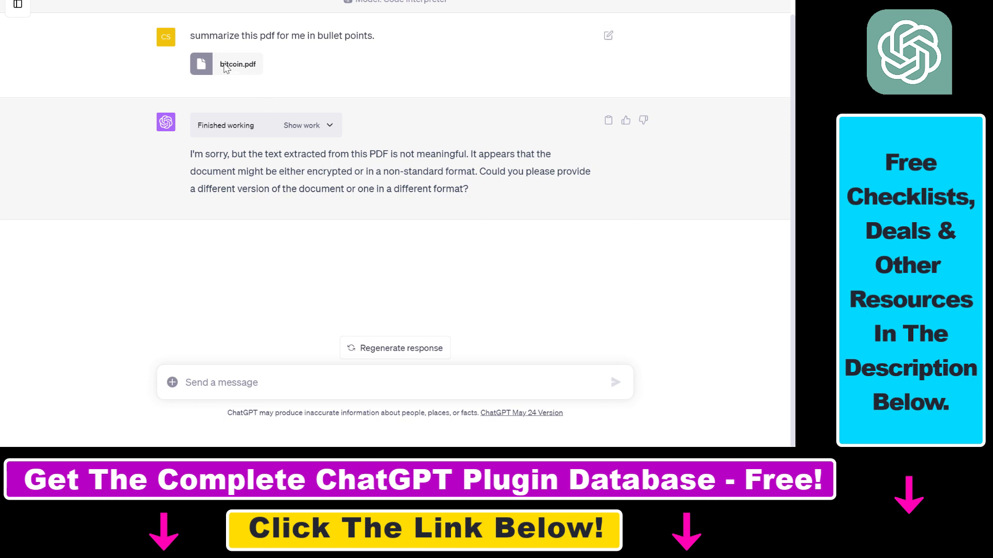
scroll(393, 140, up, 1)
scroll(393, 141, up, 1)
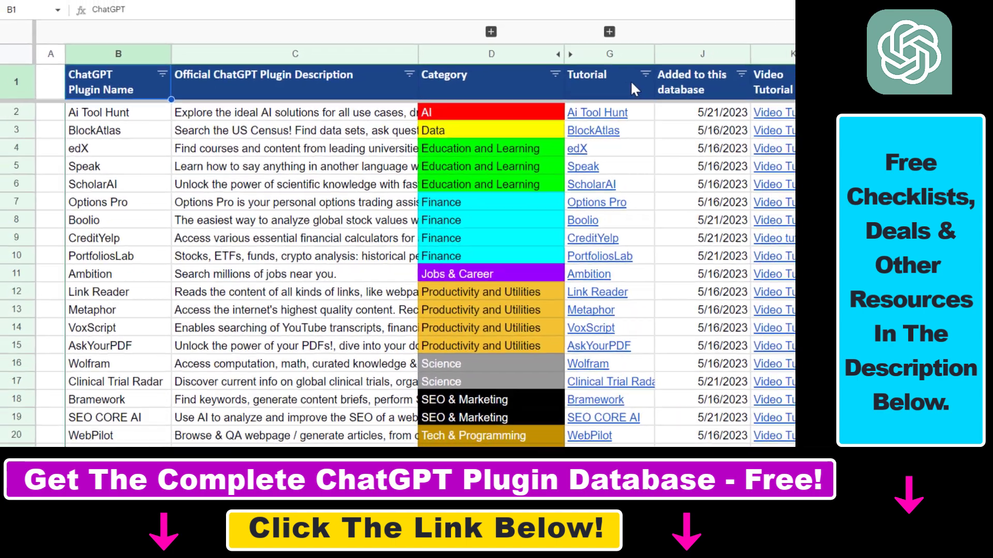
click(686, 85)
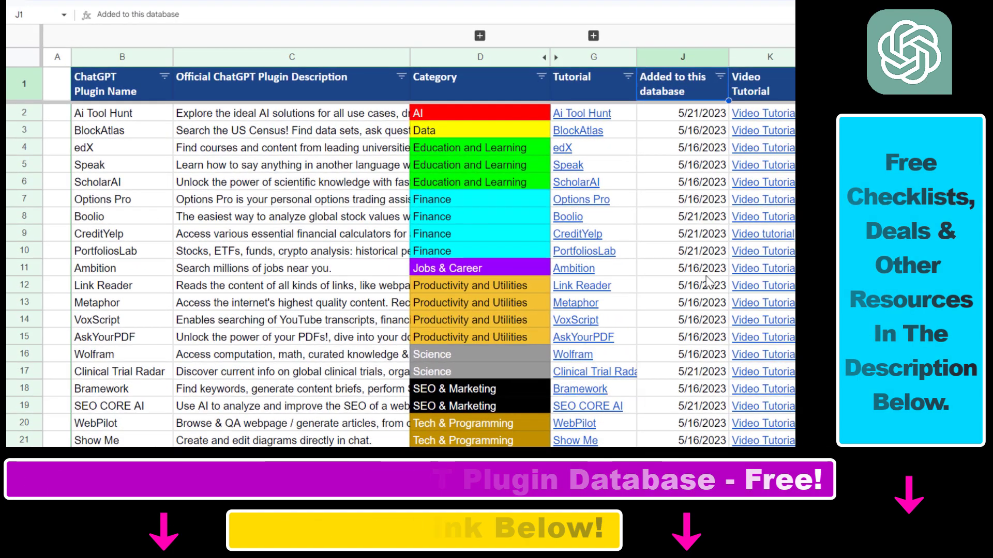